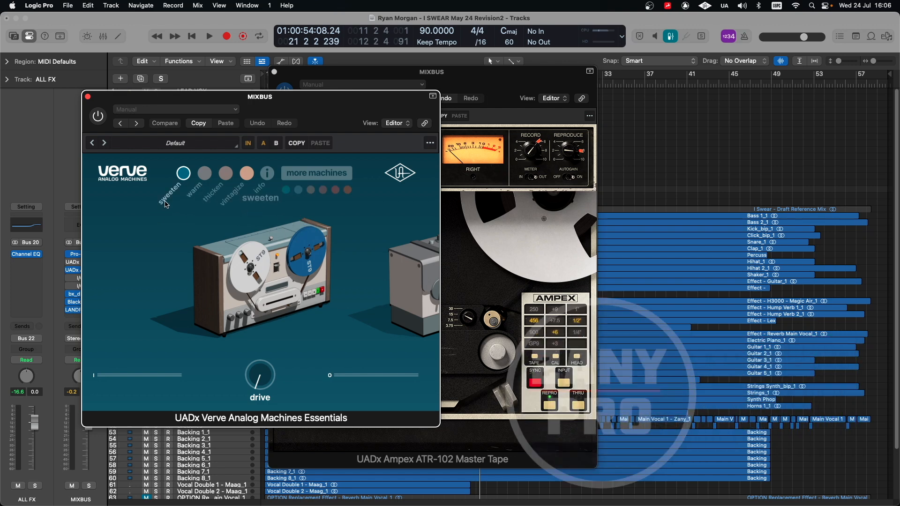
- Spread the Verve and ATR-102 plug-in windows apart and bring the ATR-102 to the front
{"action": "left_click", "coordinate": [462, 234]}
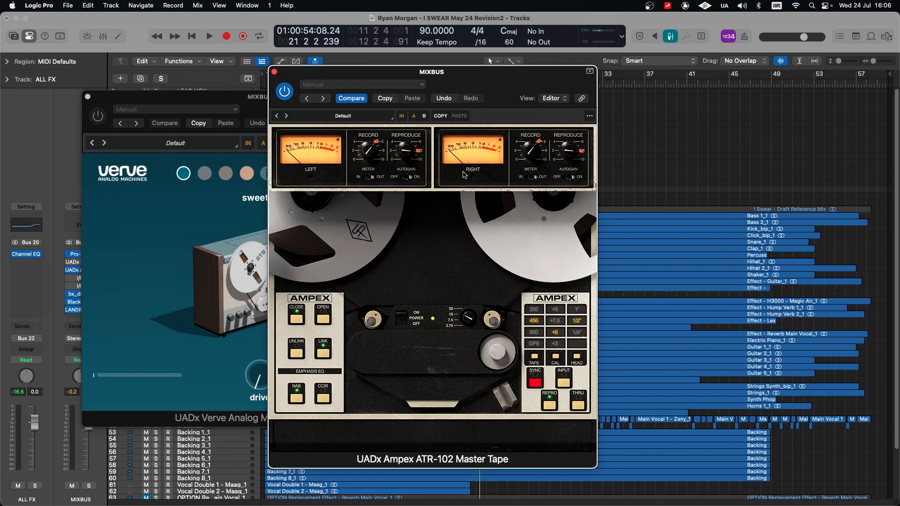
{"action": "left_click_drag", "start_coordinate": [473, 86], "coordinate": [458, 83]}
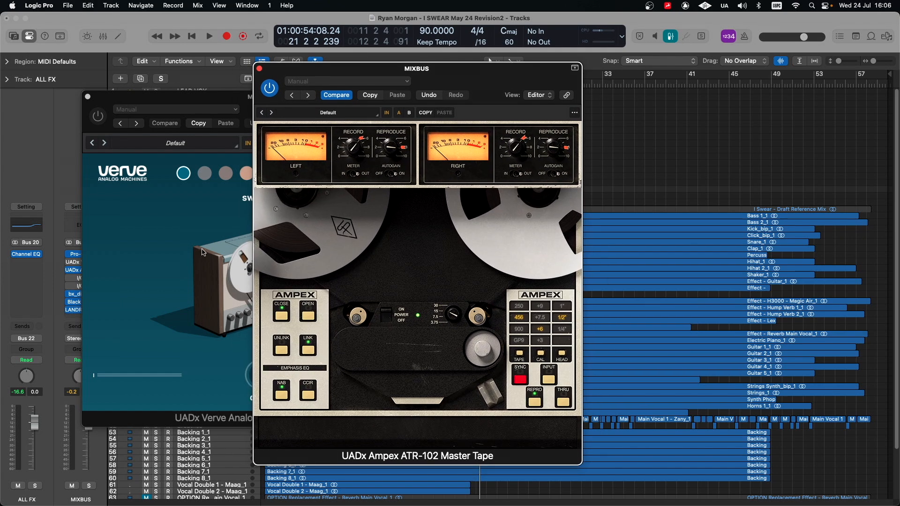
{"action": "left_click", "coordinate": [172, 234]}
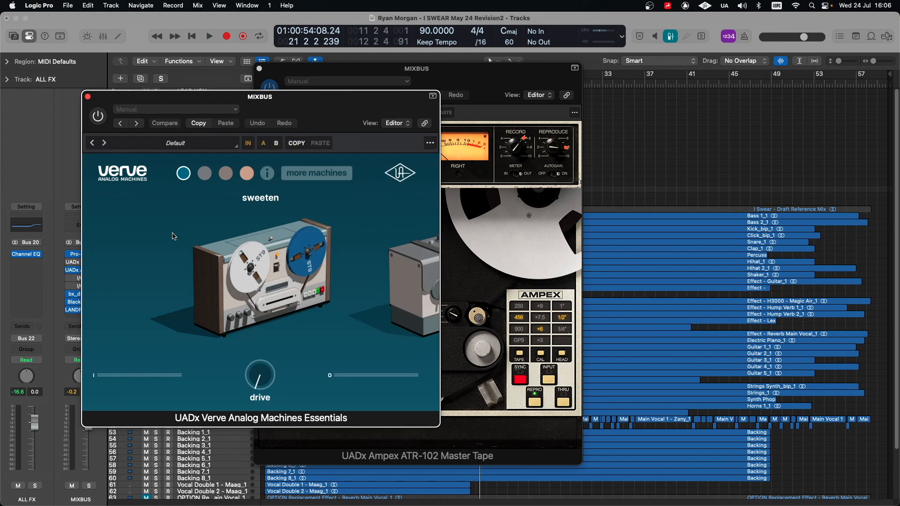
{"action": "left_click", "coordinate": [502, 85]}
{"action": "left_click_drag", "start_coordinate": [470, 86], "coordinate": [531, 80]}
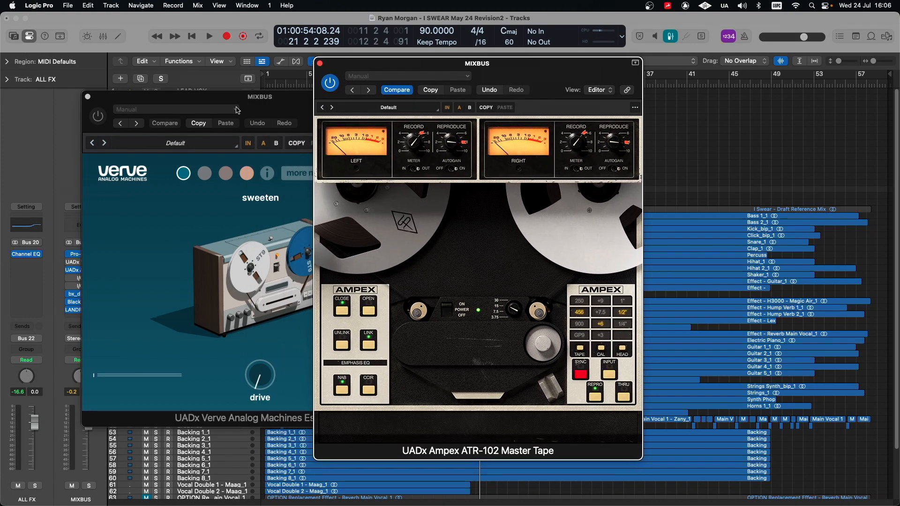
{"action": "left_click_drag", "start_coordinate": [273, 110], "coordinate": [230, 102]}
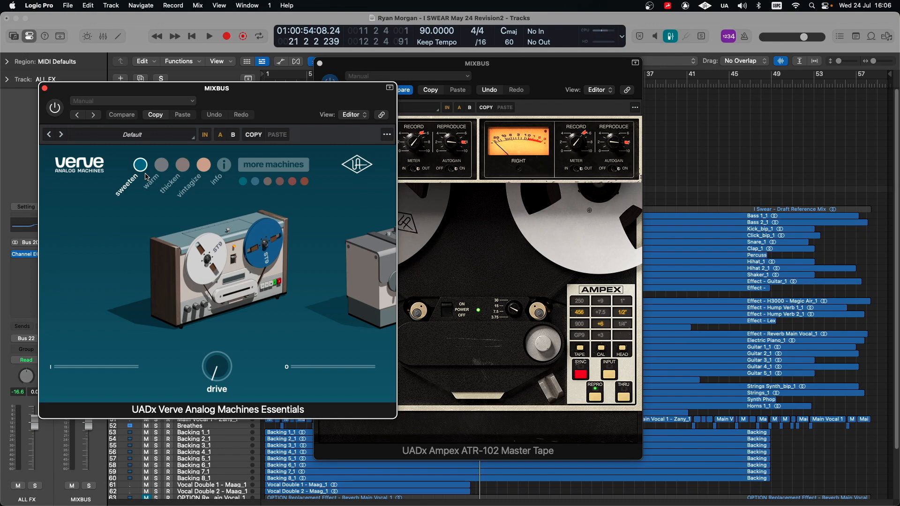
{"action": "left_click", "coordinate": [467, 239]}
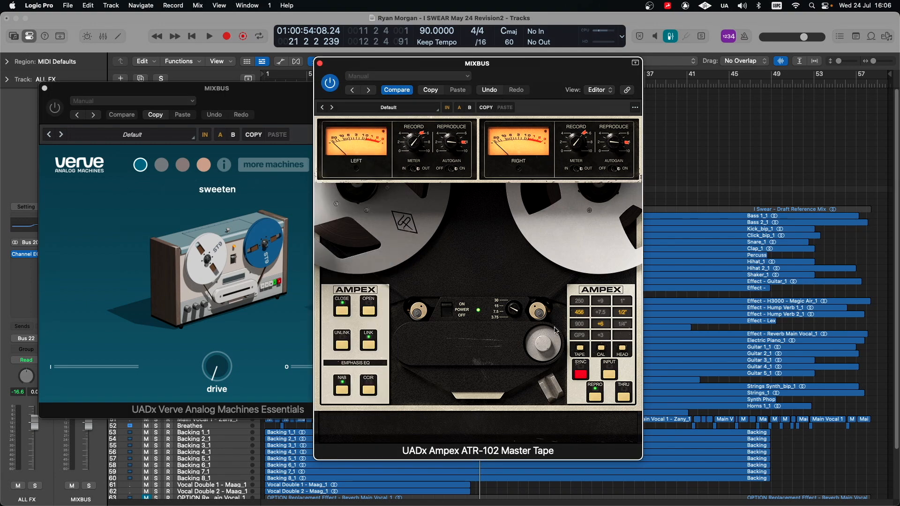
- Try the 1" and 1/4" head widths on the ATR-102 and return to 1/2"
{"action": "left_click", "coordinate": [623, 302]}
{"action": "left_click", "coordinate": [623, 314]}
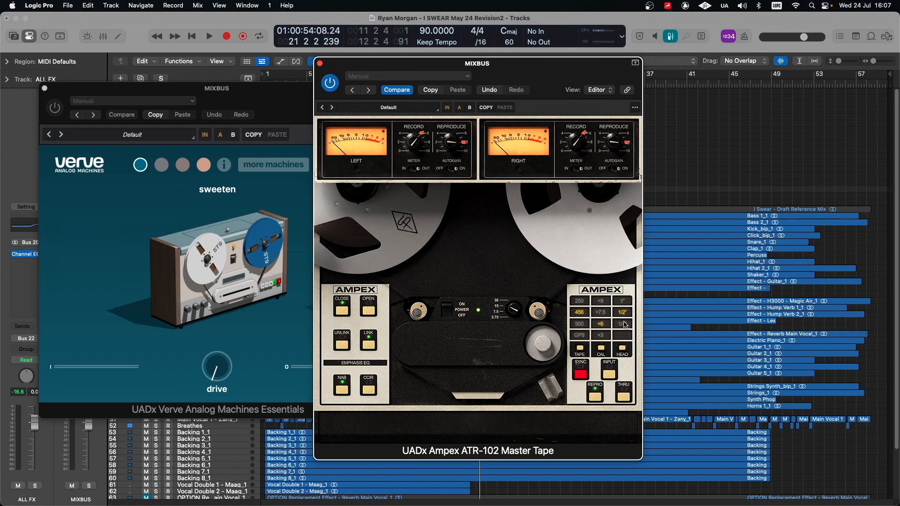
{"action": "left_click", "coordinate": [625, 327]}
{"action": "left_click", "coordinate": [623, 313]}
{"action": "left_click", "coordinate": [512, 310]}
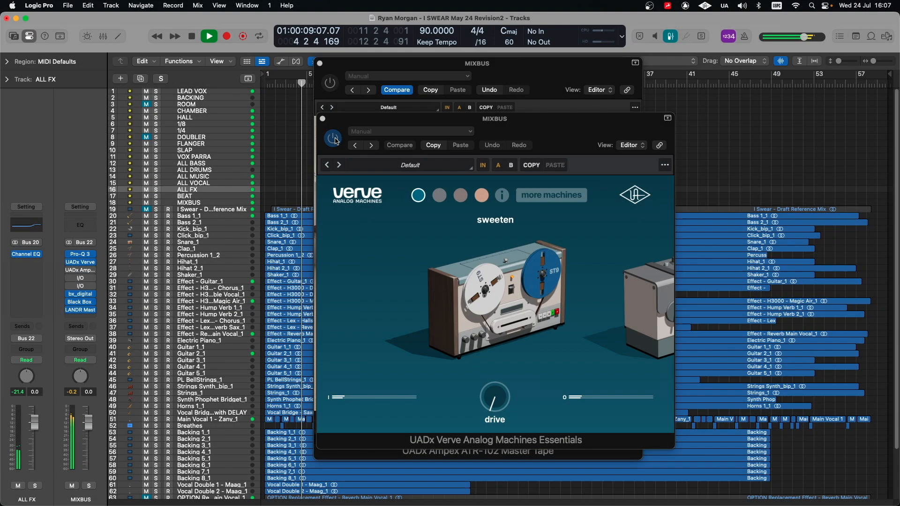
- Compare the playing mix with Verve bypassed and re-enabled, and stop playback
{"action": "left_click", "coordinate": [336, 141]}
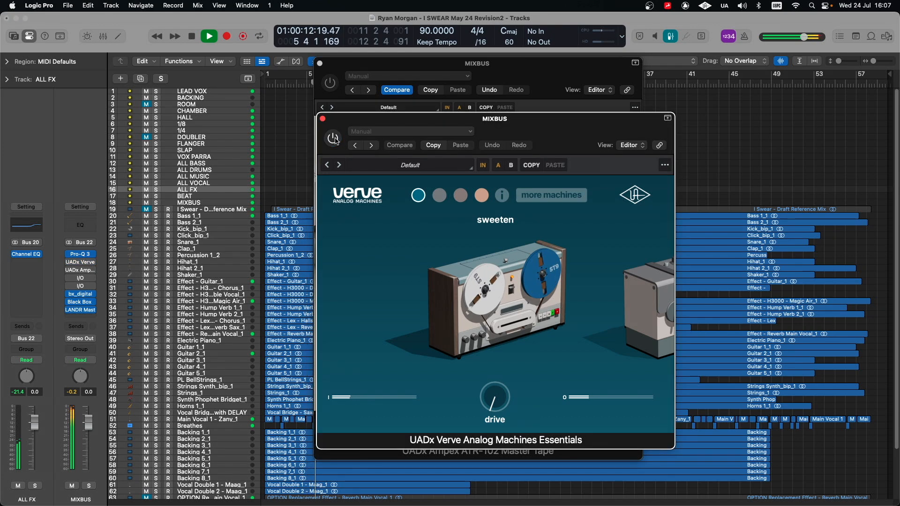
{"action": "left_click", "coordinate": [335, 141]}
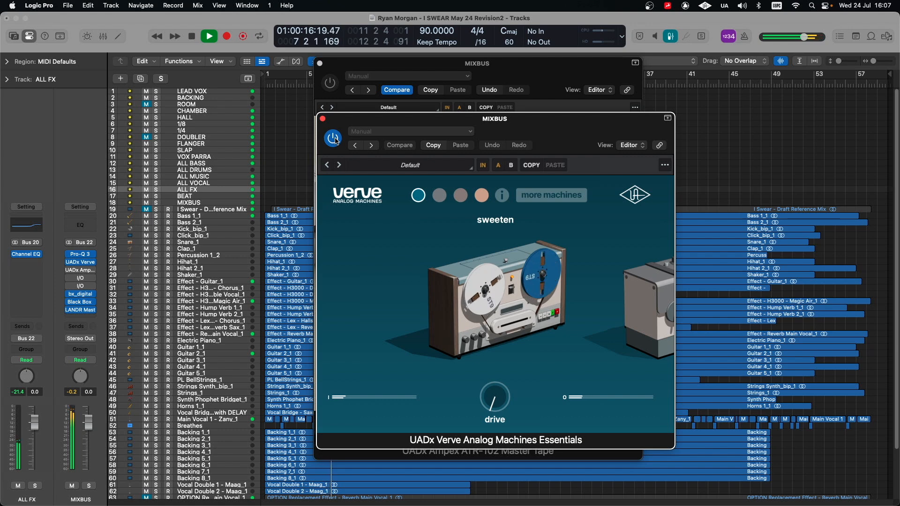
{"action": "key", "text": "space"}
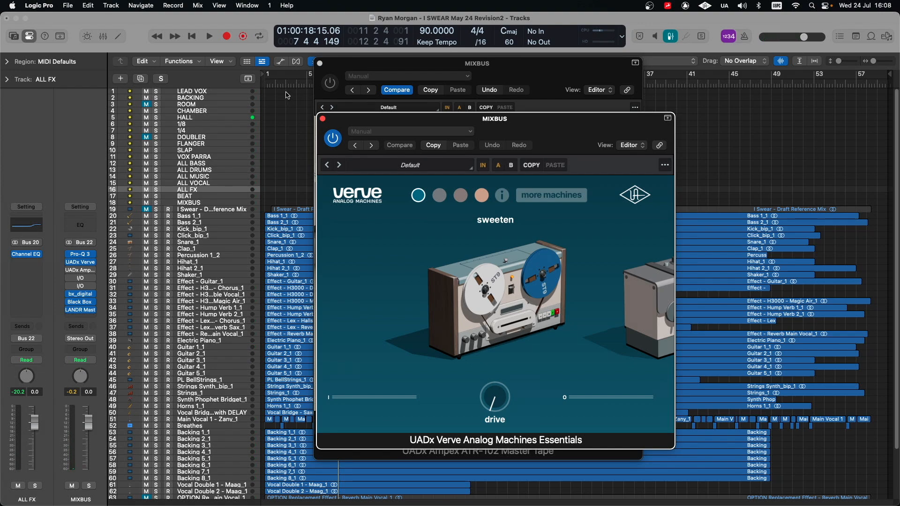
- Bring up the ATR-102 and compare the playing mix with it bypassed and re-enabled, stopping playback at the end
{"action": "left_click", "coordinate": [377, 66]}
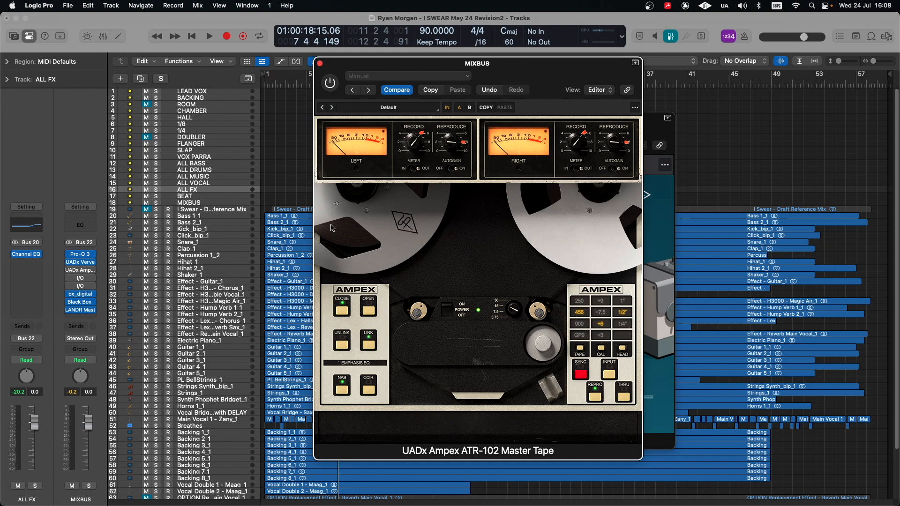
{"action": "mouse_move", "coordinate": [67, 262]}
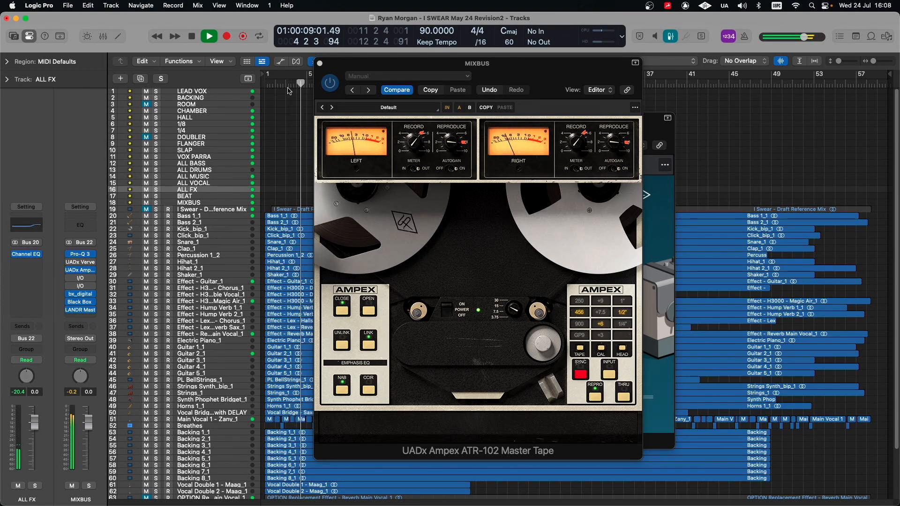
{"action": "left_click", "coordinate": [332, 84]}
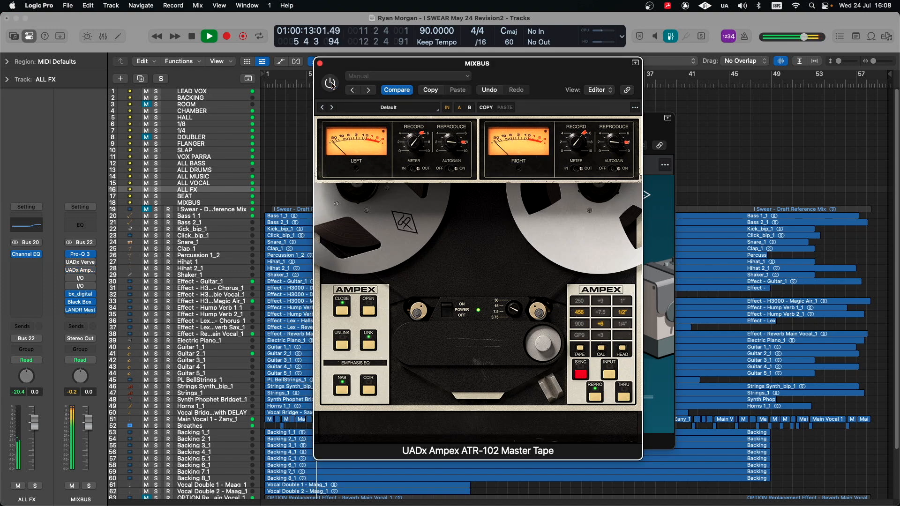
{"action": "left_click", "coordinate": [331, 83]}
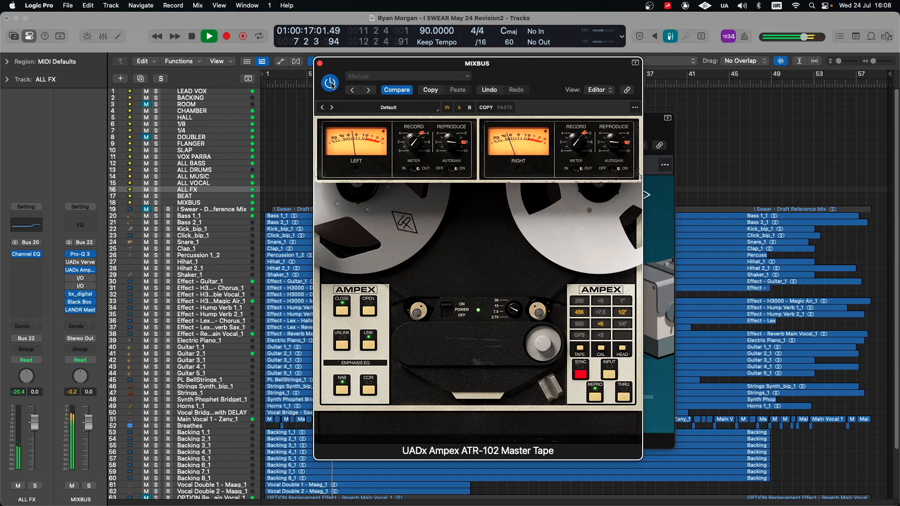
{"action": "key", "text": "space"}
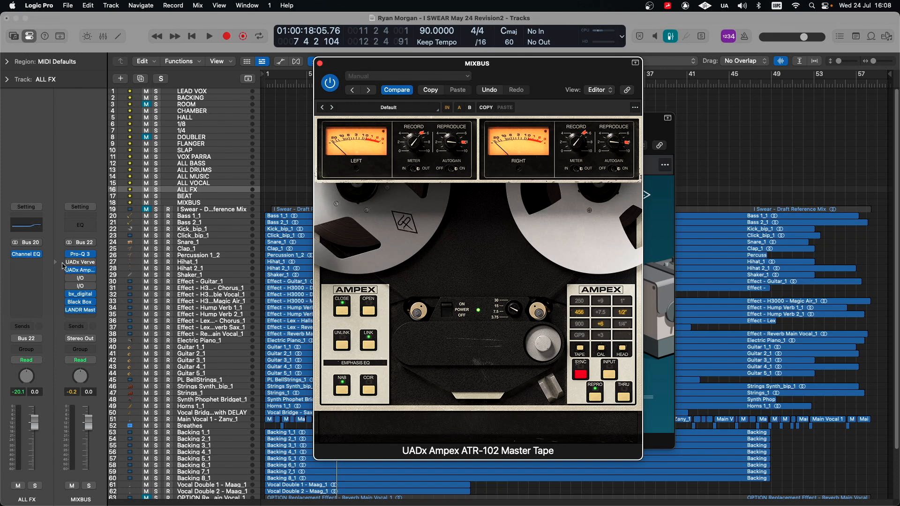
- Reposition the plug-in windows clear of the track list and return the playhead to the project start
{"action": "mouse_move", "coordinate": [70, 264]}
{"action": "left_click_drag", "start_coordinate": [432, 62], "coordinate": [217, 61]}
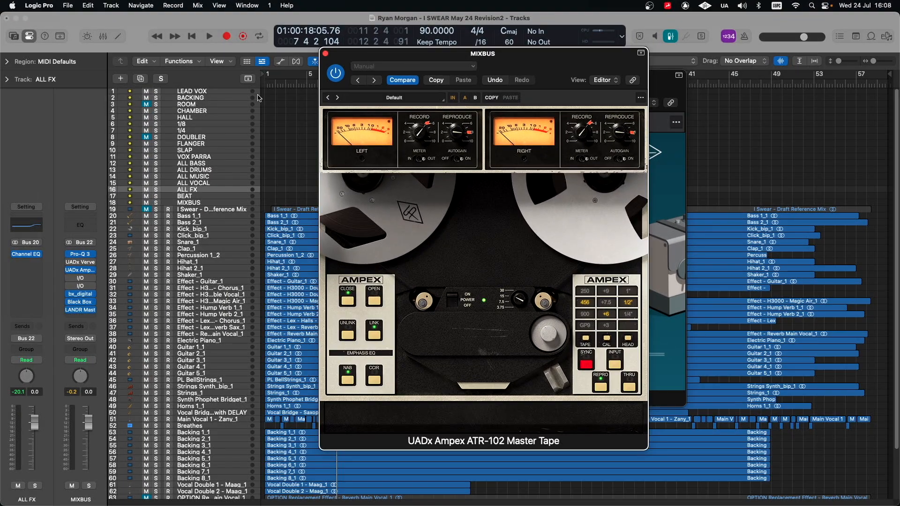
{"action": "left_click", "coordinate": [266, 89]}
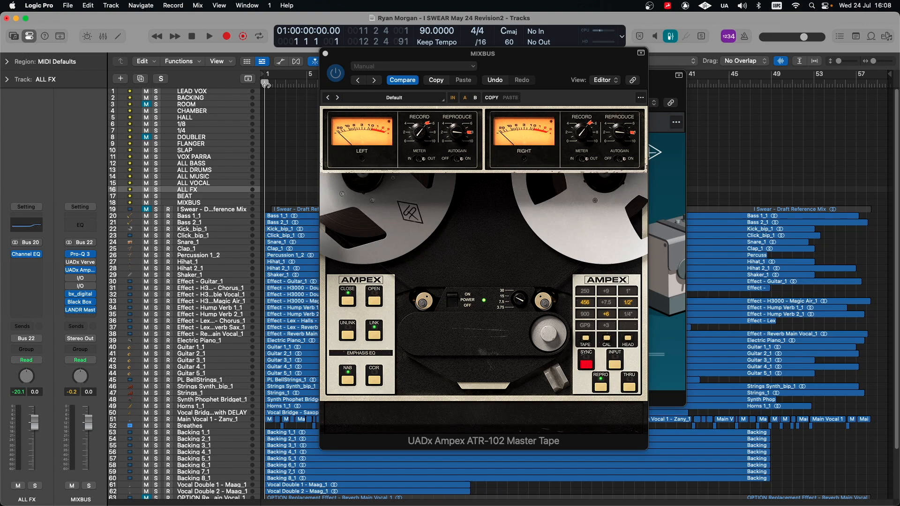
- Open Verve from the MIXBUS channel and play the mix from the start, switching its insert off and on to compare
{"action": "left_click", "coordinate": [76, 264]}
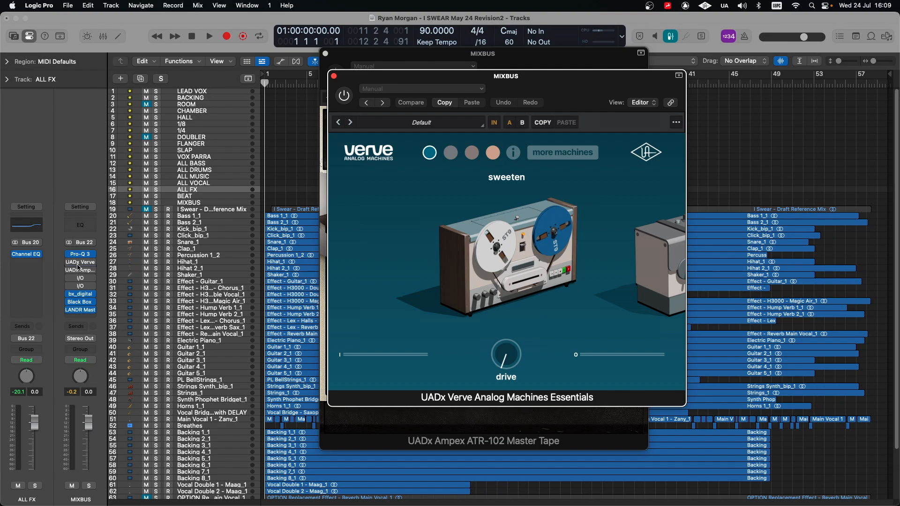
{"action": "left_click", "coordinate": [130, 256]}
{"action": "key", "text": "space"}
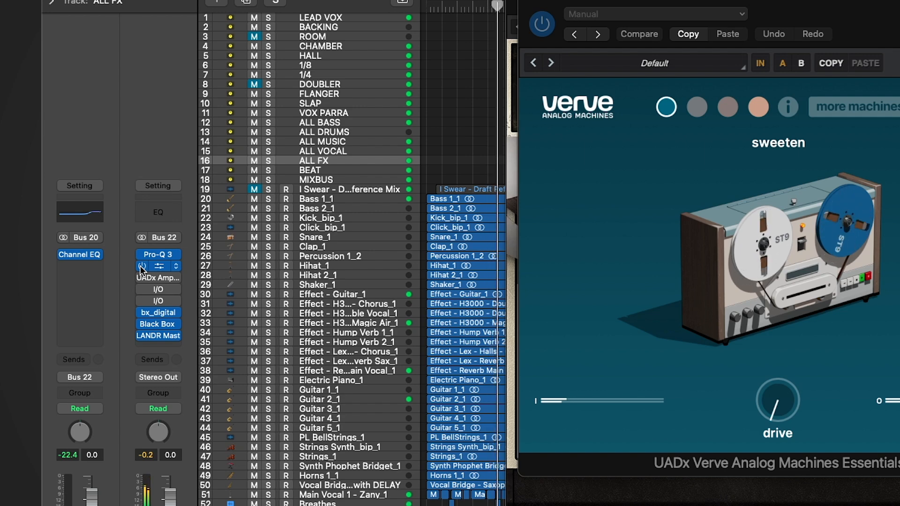
{"action": "left_click", "coordinate": [141, 267]}
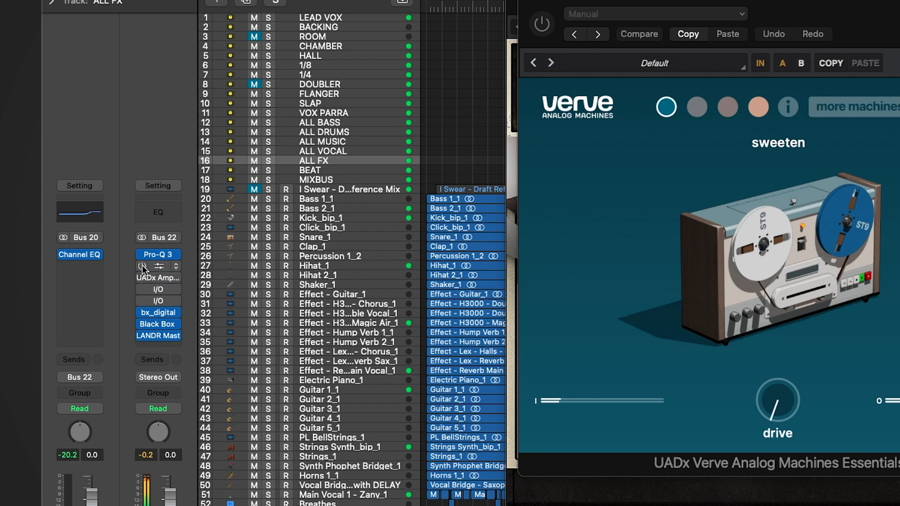
{"action": "left_click", "coordinate": [141, 267]}
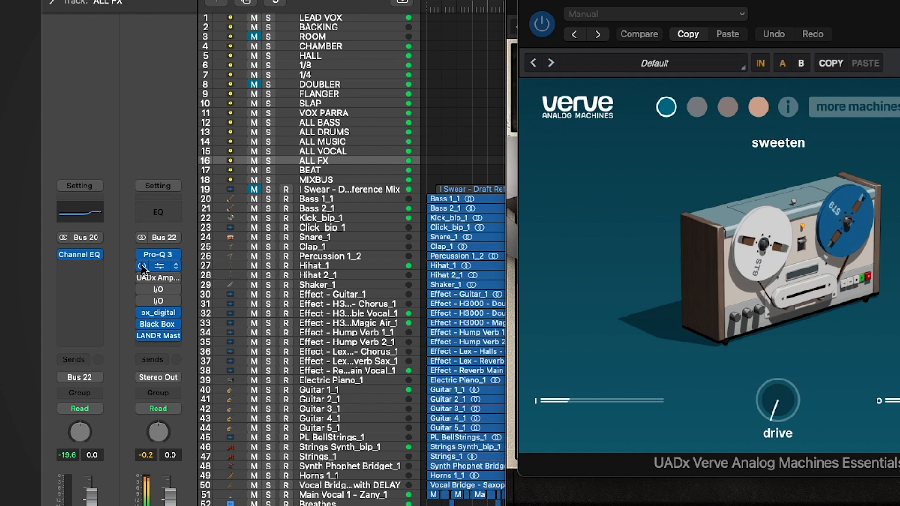
{"action": "left_click", "coordinate": [142, 266]}
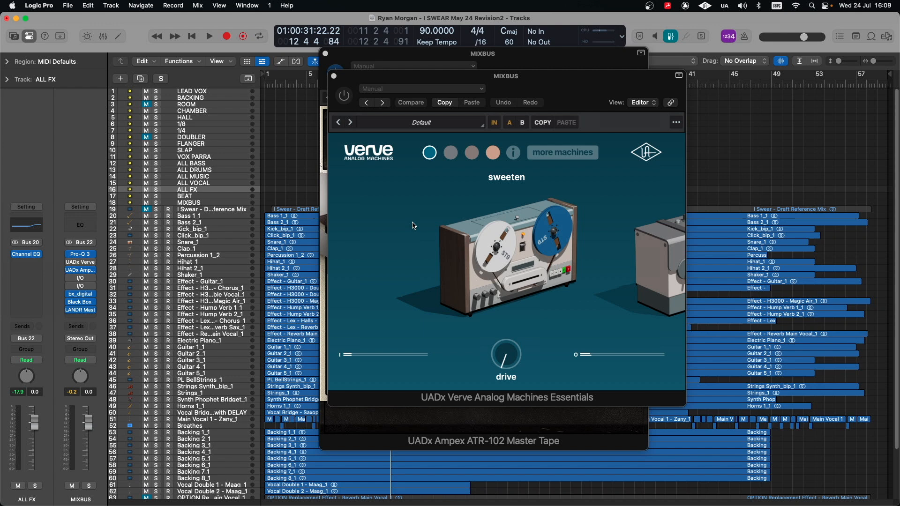
- Set the ATR-102 tape type to 250 and compare the playing mix with the plug-in bypassed and enabled
{"action": "left_click", "coordinate": [352, 425]}
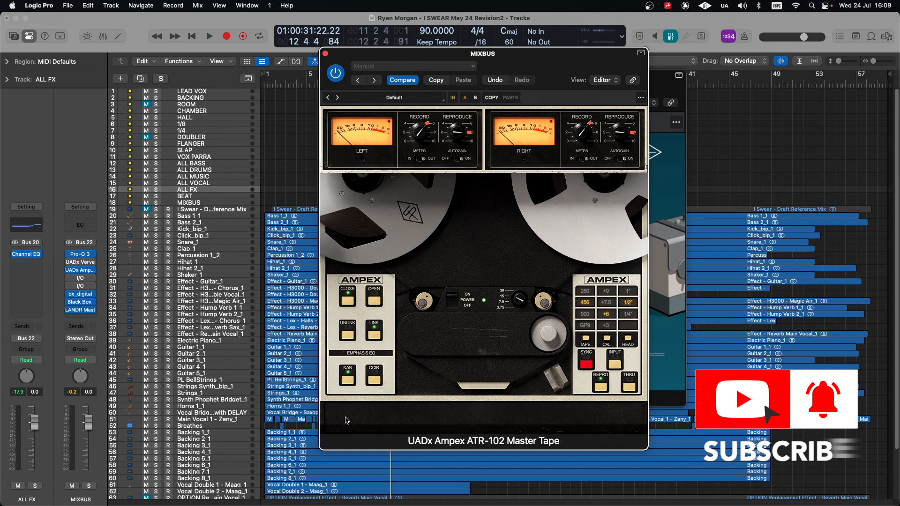
{"action": "left_click", "coordinate": [585, 291]}
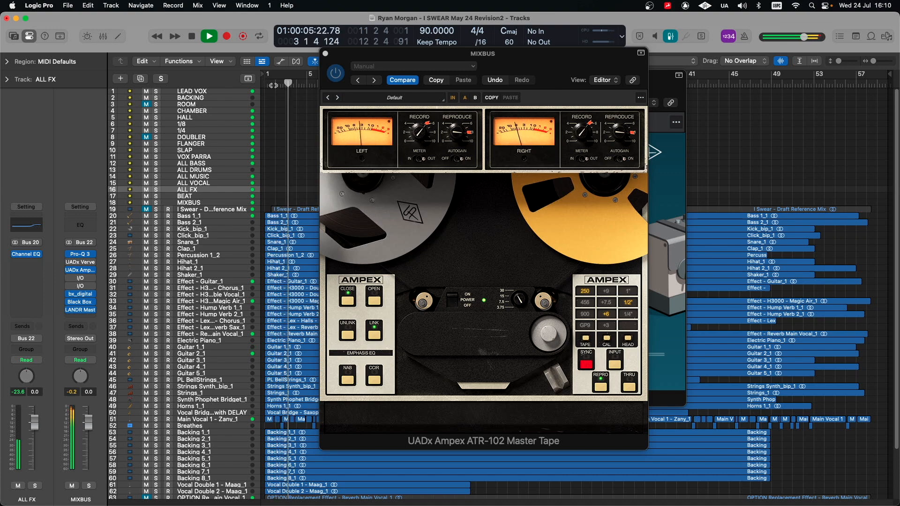
{"action": "left_click", "coordinate": [68, 270]}
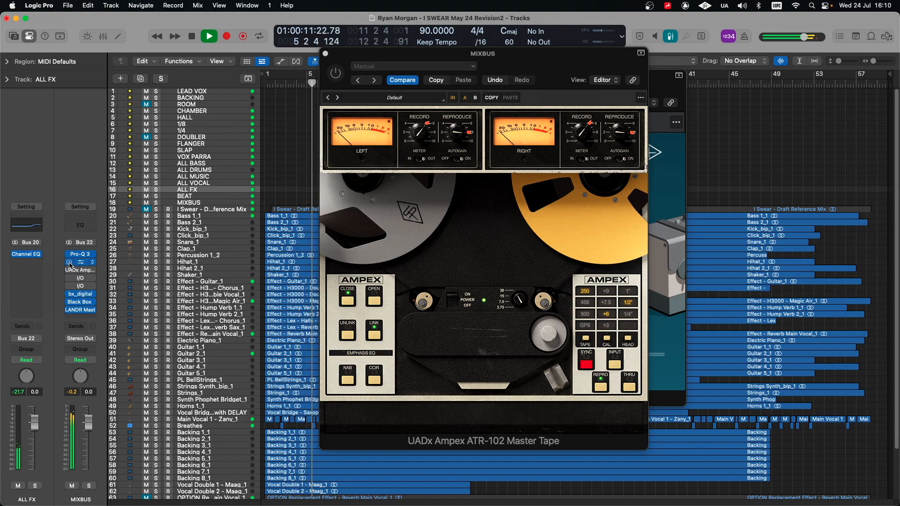
{"action": "left_click", "coordinate": [68, 270]}
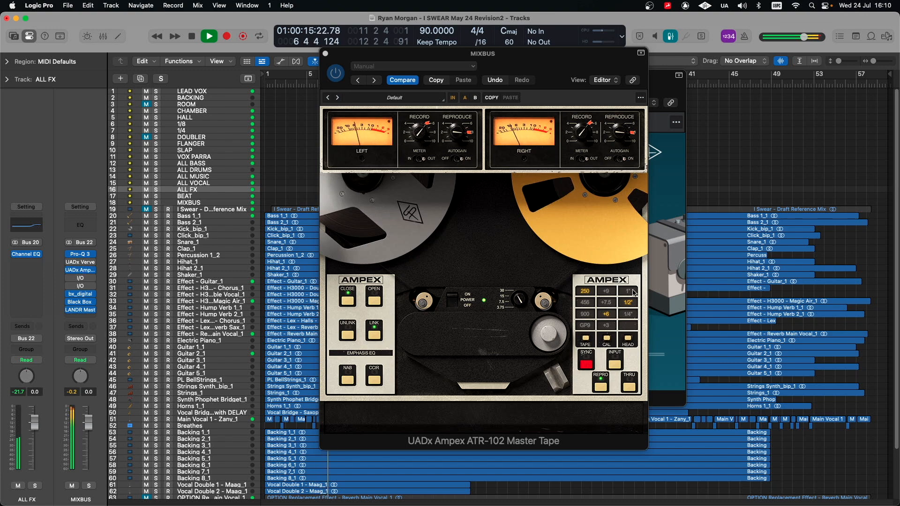
- Set the ATR-102 to the 1" head and +9 calibration level, and stop playback
{"action": "left_click", "coordinate": [633, 291]}
{"action": "left_click", "coordinate": [607, 291]}
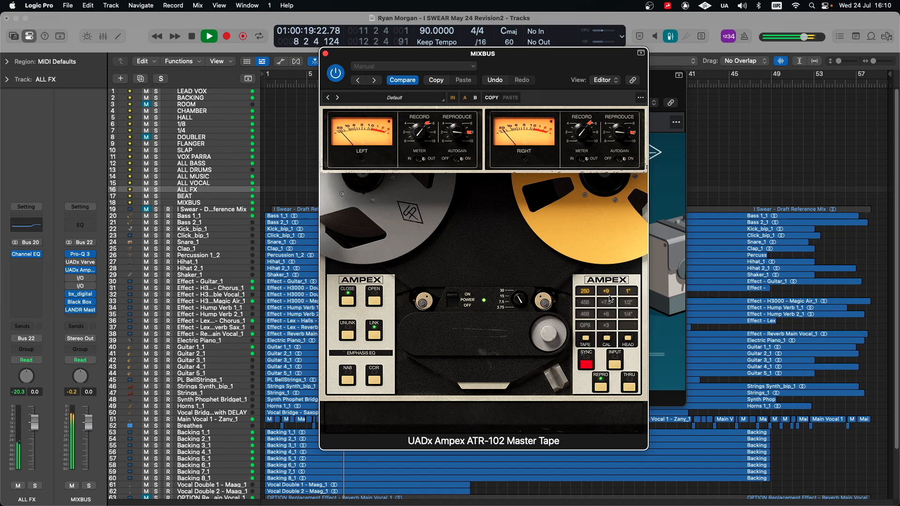
{"action": "key", "text": "space"}
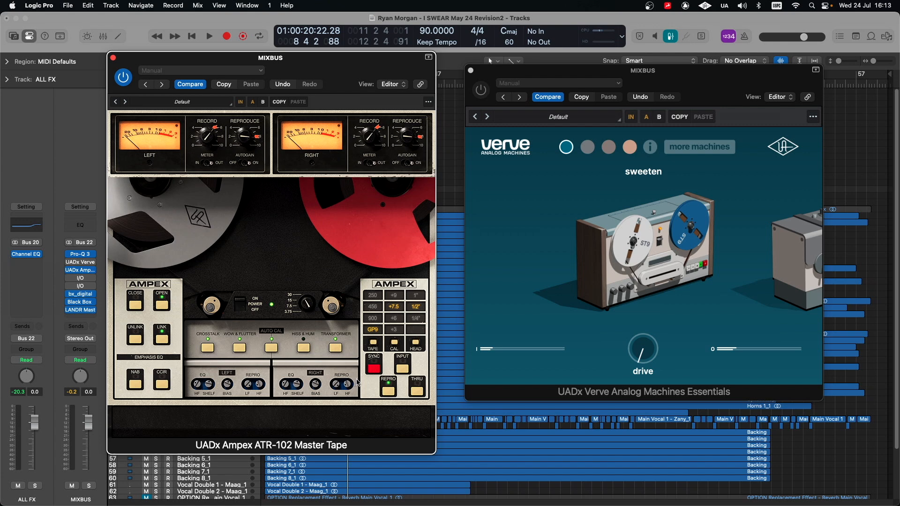
- Arrange the ATR-102 and Verve windows side by side with a gap between them
{"action": "left_click_drag", "start_coordinate": [275, 64], "coordinate": [305, 63]}
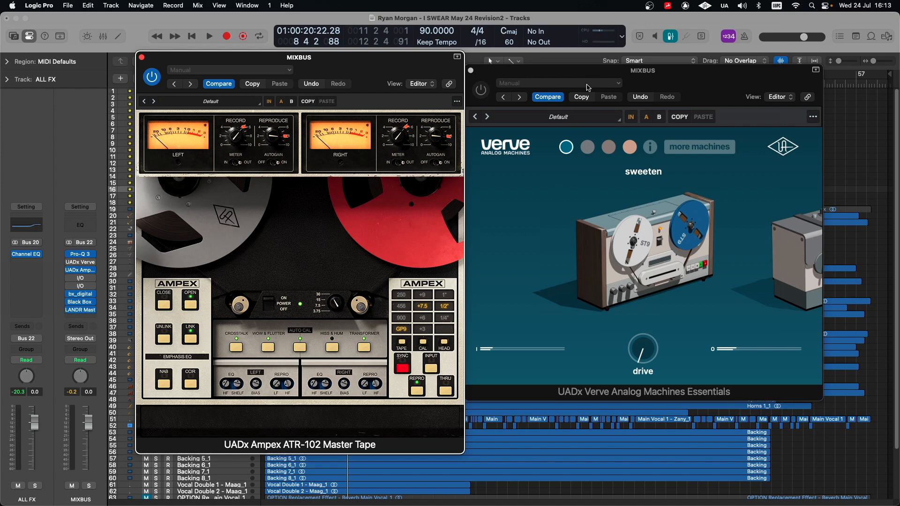
{"action": "left_click_drag", "start_coordinate": [592, 74], "coordinate": [608, 69]}
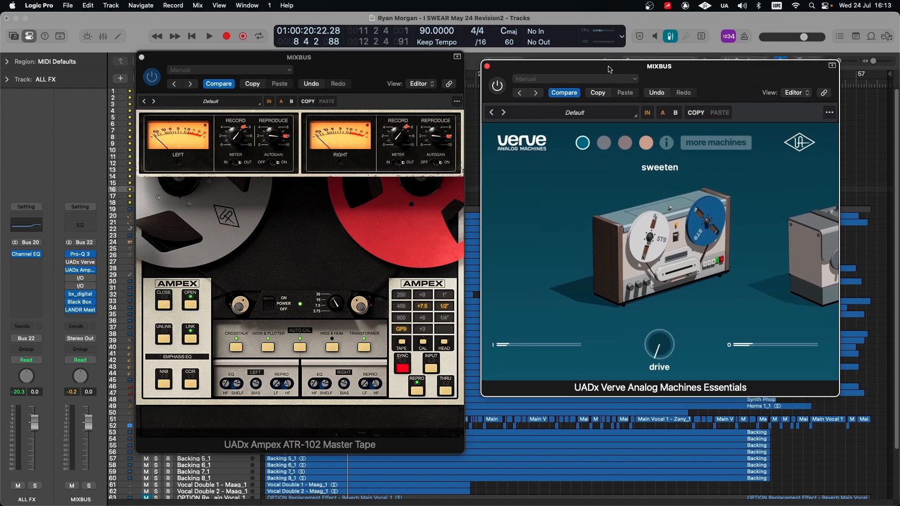